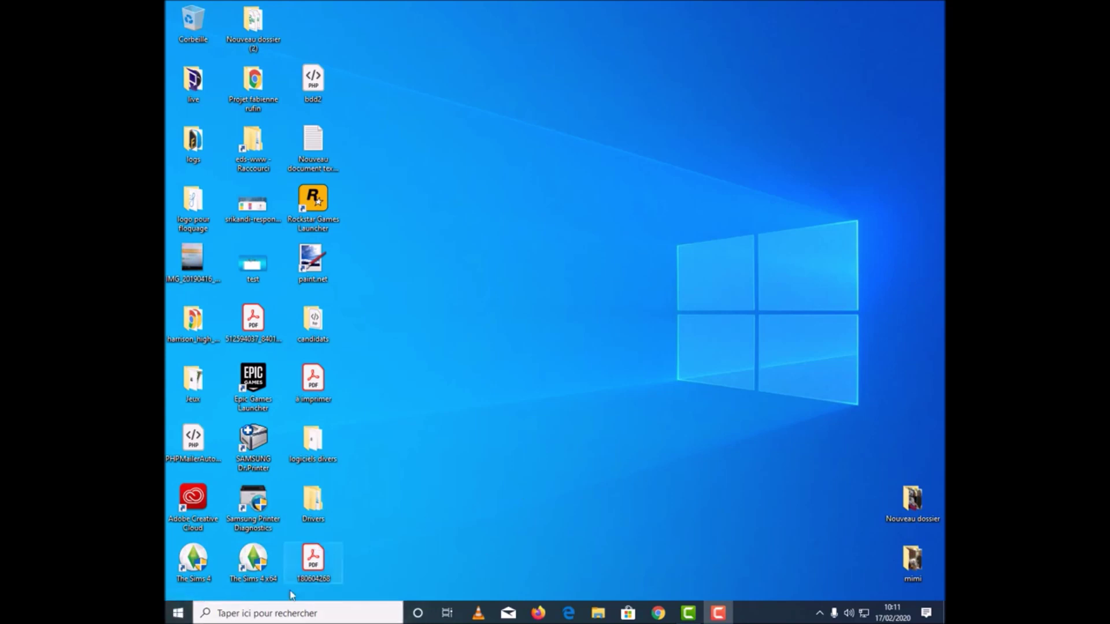
- Open the Windows settings (Paramètres)
right_click(178, 619)
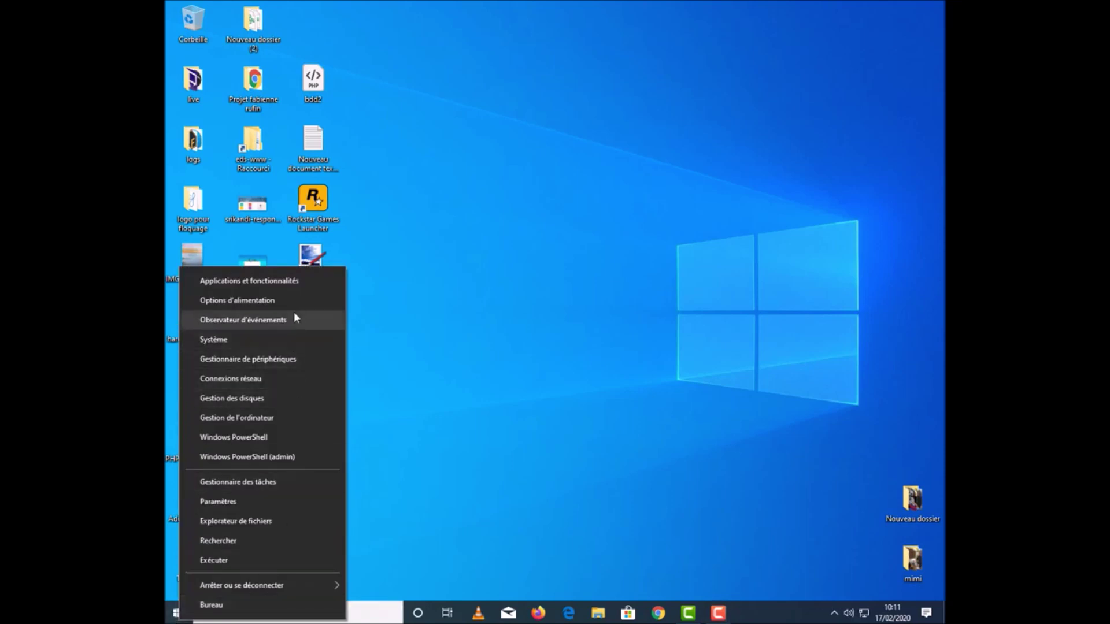
click(290, 499)
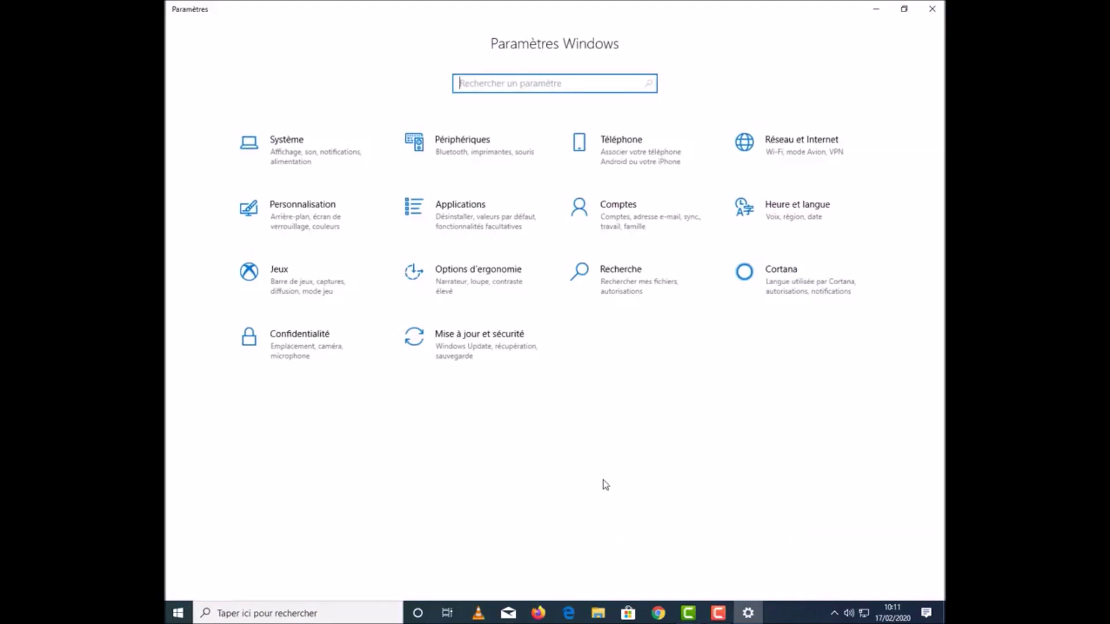
right_click(178, 617)
click(178, 613)
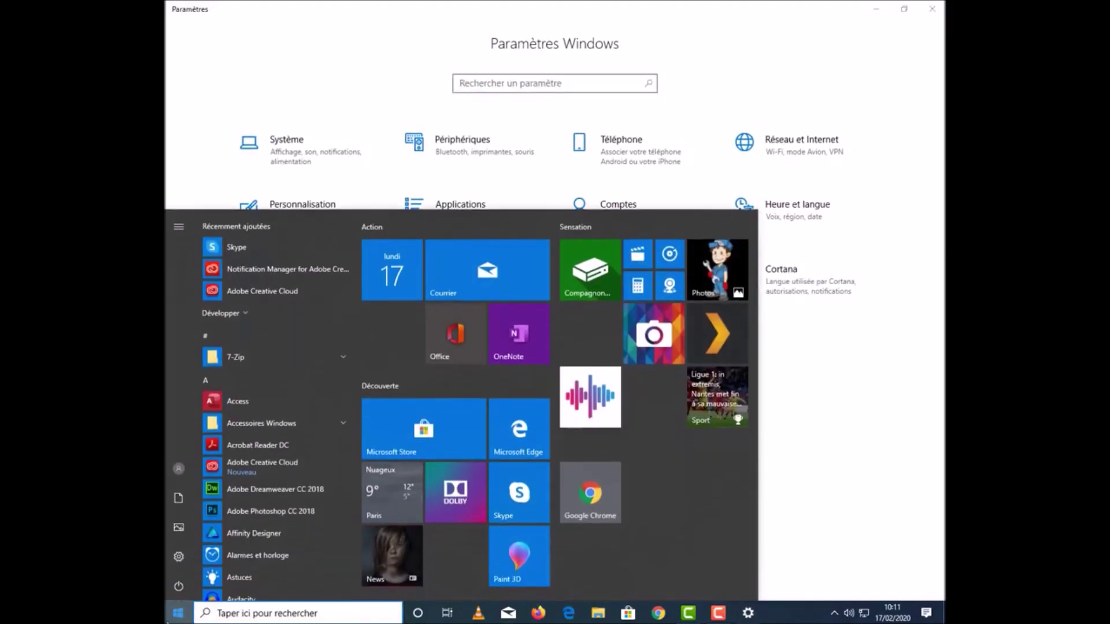
click(179, 558)
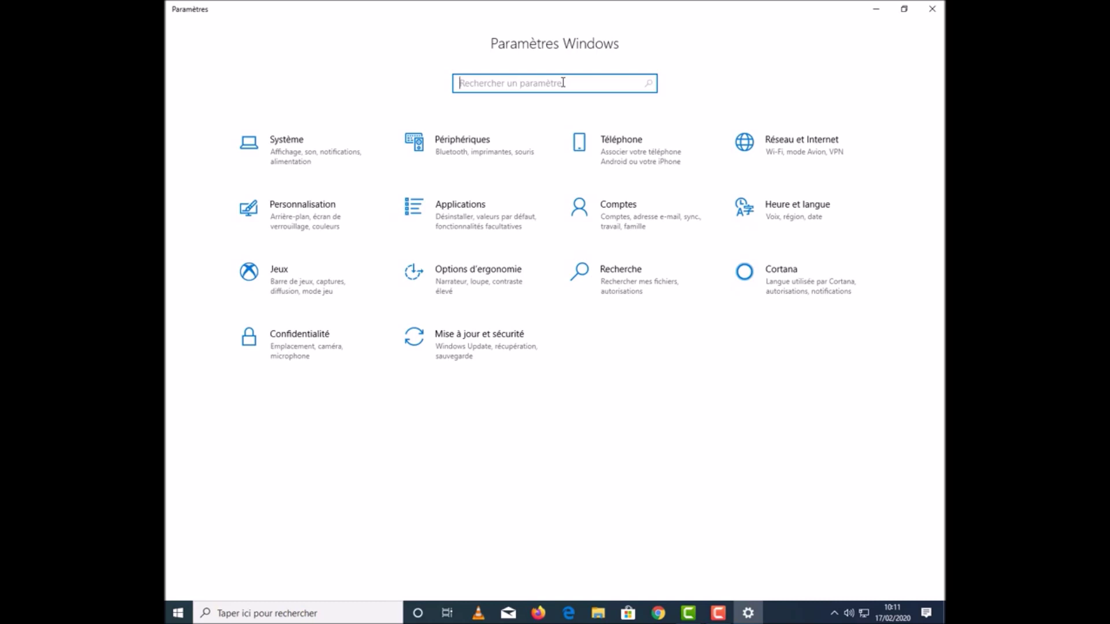
- Open the Mise à jour et sécurité settings and check for new Windows updates
text(mise)
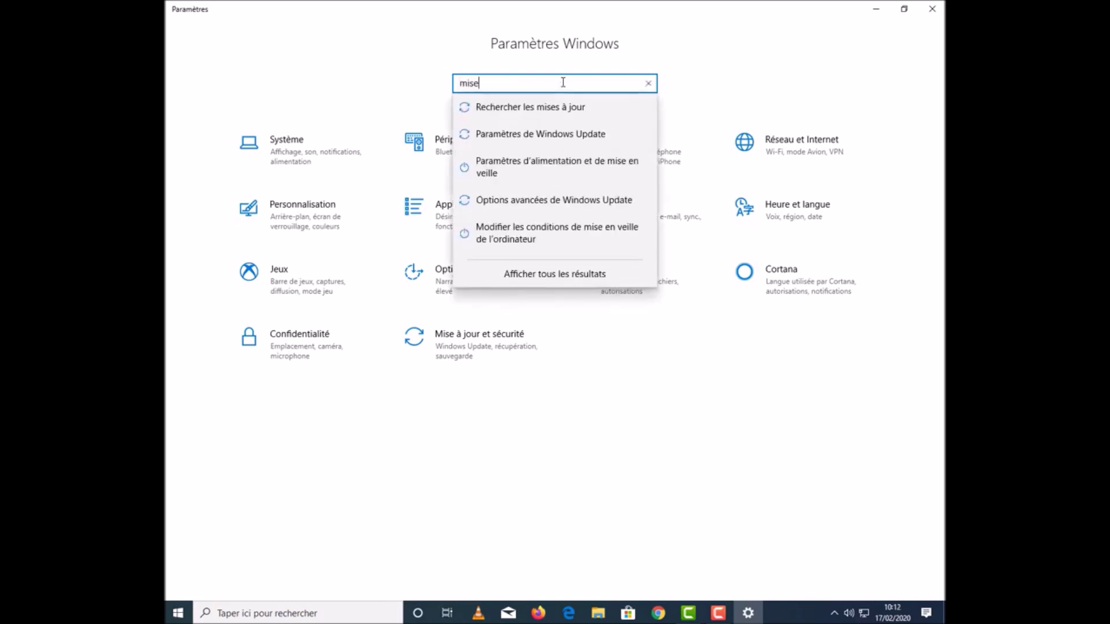
click(492, 340)
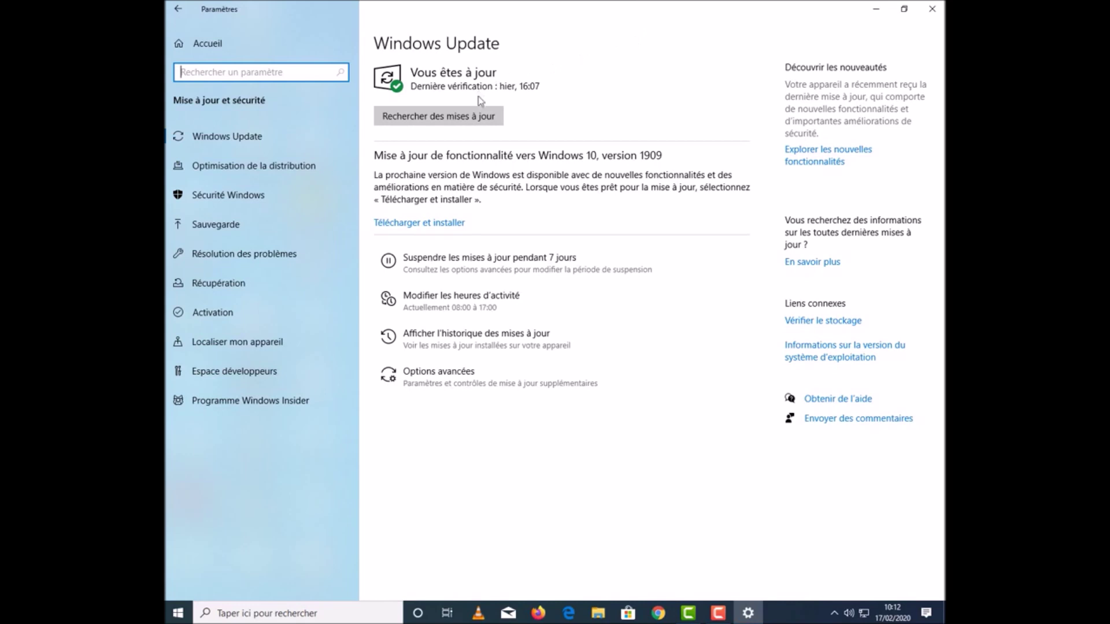
click(462, 120)
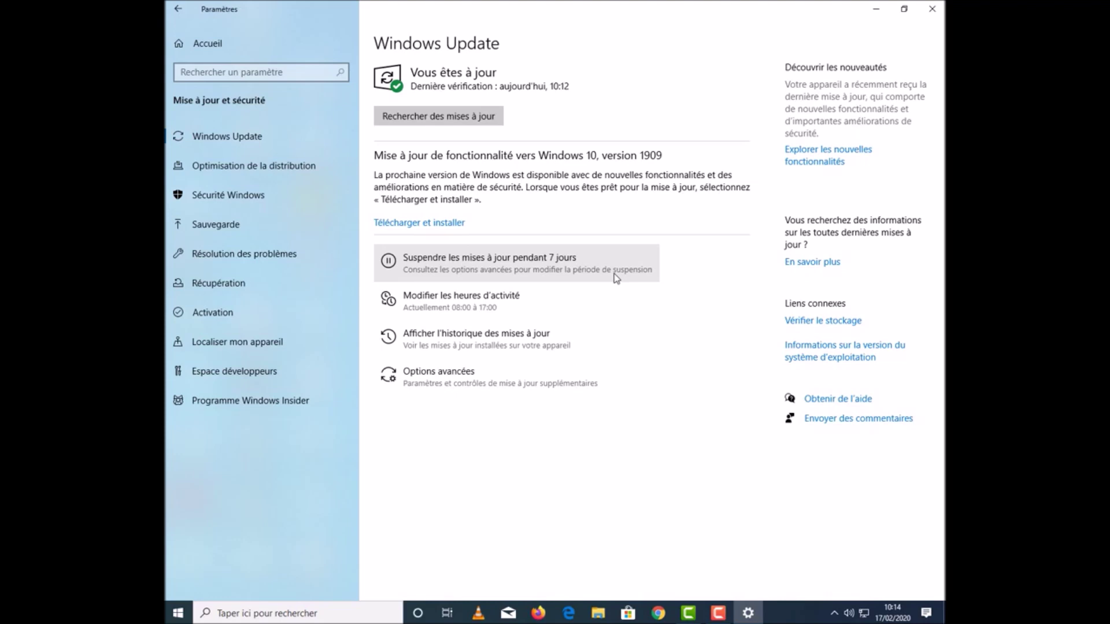
- Examine the Windows update history and highlight the failed installation line under the 2019-12 Windows Autopilot update (KB4532441)
click(505, 351)
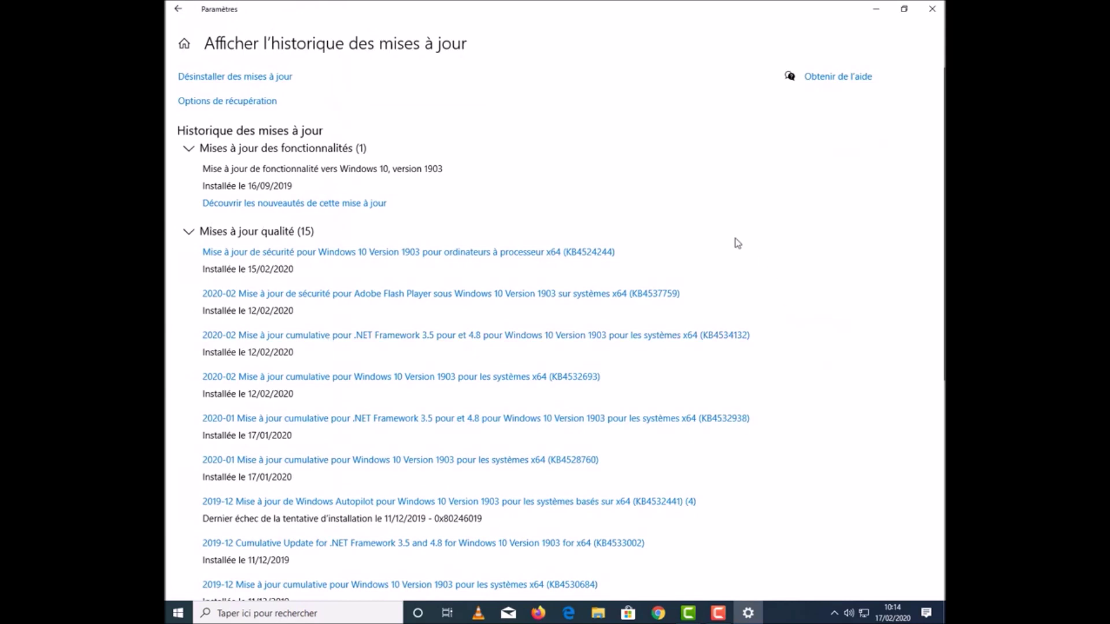
scroll(738, 243, down, 6)
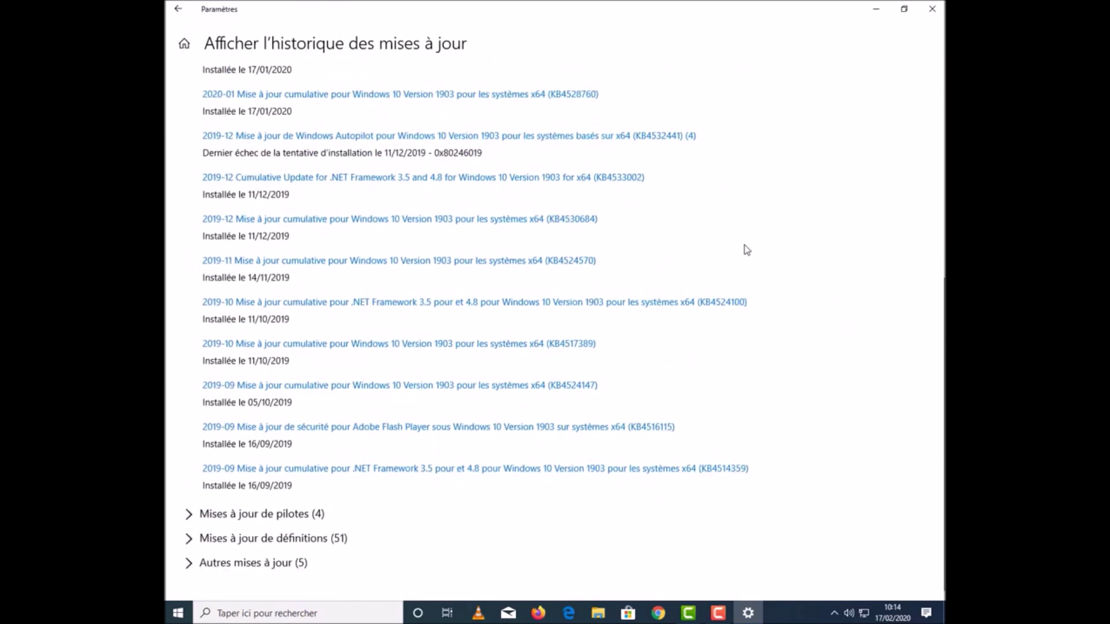
scroll(564, 501, up, 6)
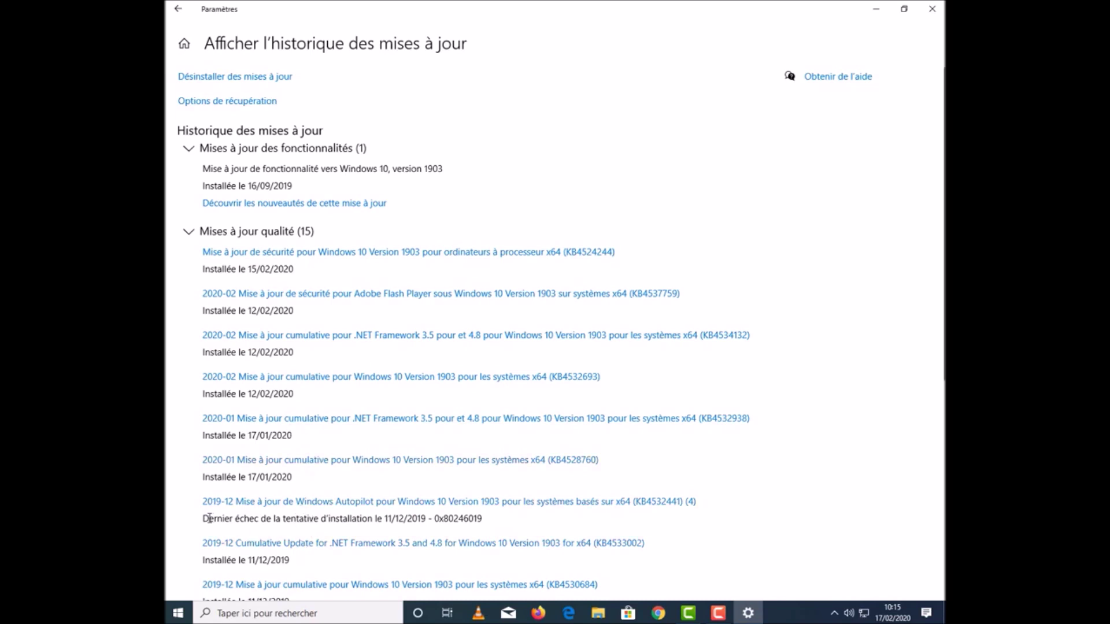
drag(203, 519, 486, 521)
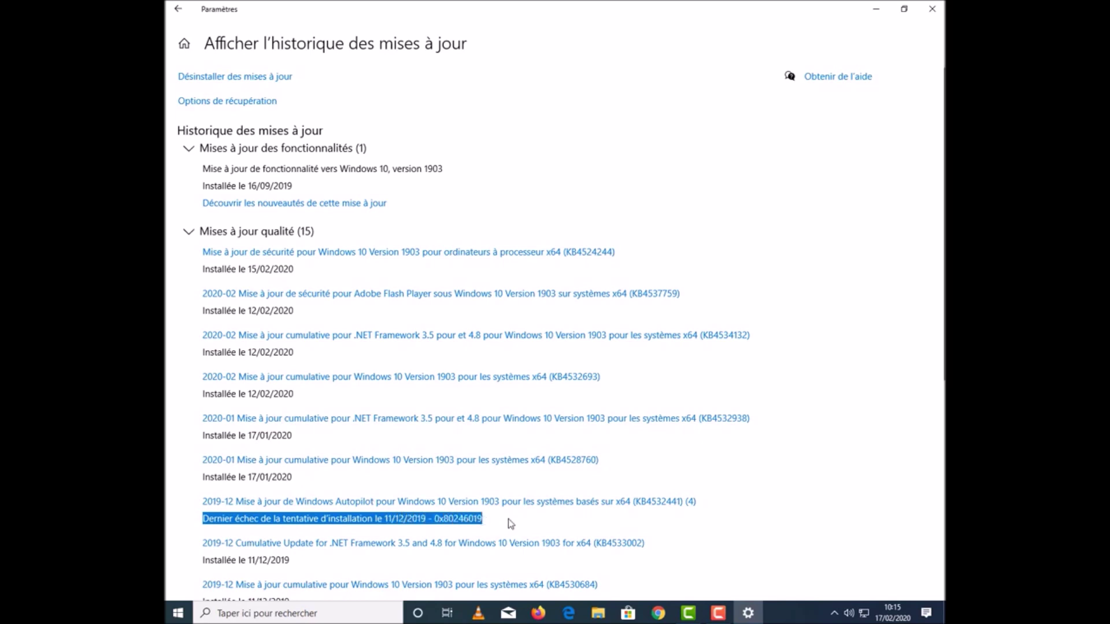
click(511, 524)
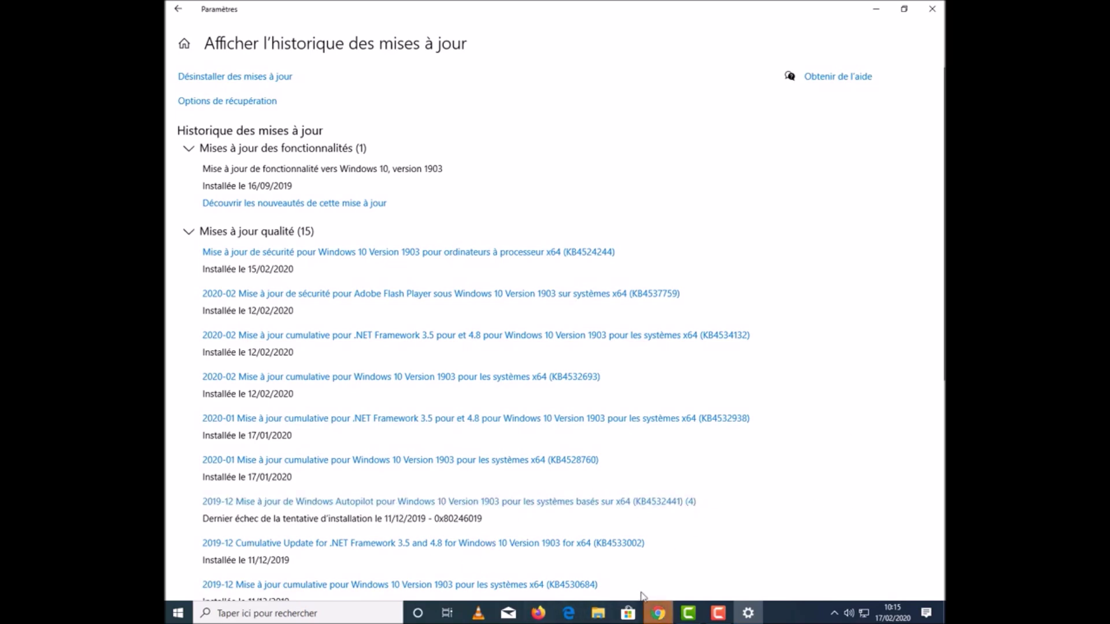
- Switch to Chrome, read the Microsoft support article on Autopilot update 4532441 to its end, and close the browser
click(658, 613)
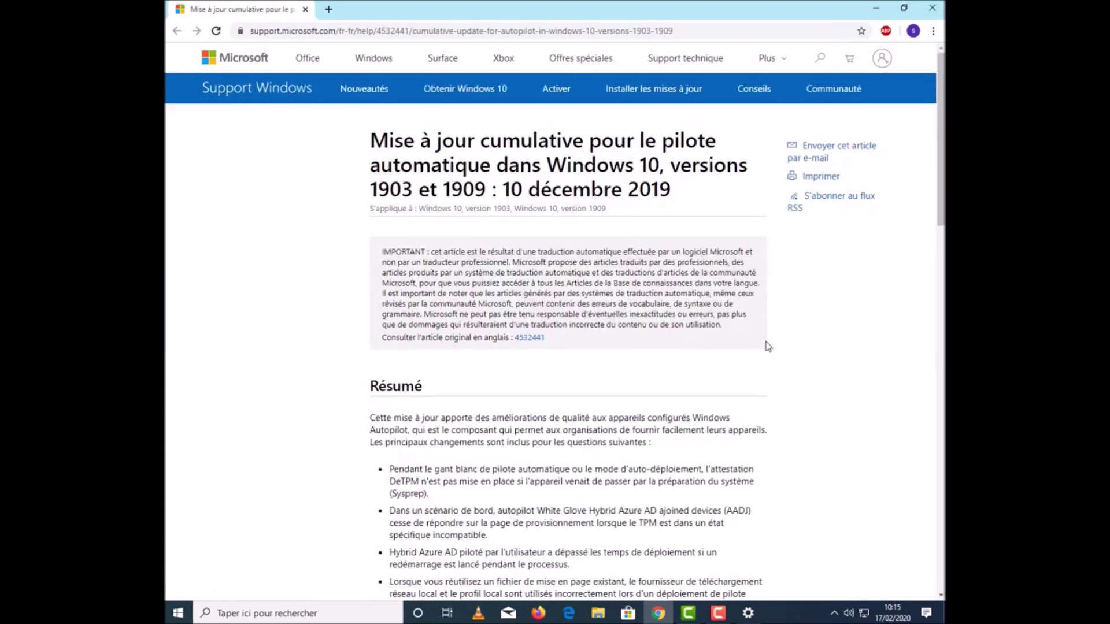
scroll(822, 336, down, 6)
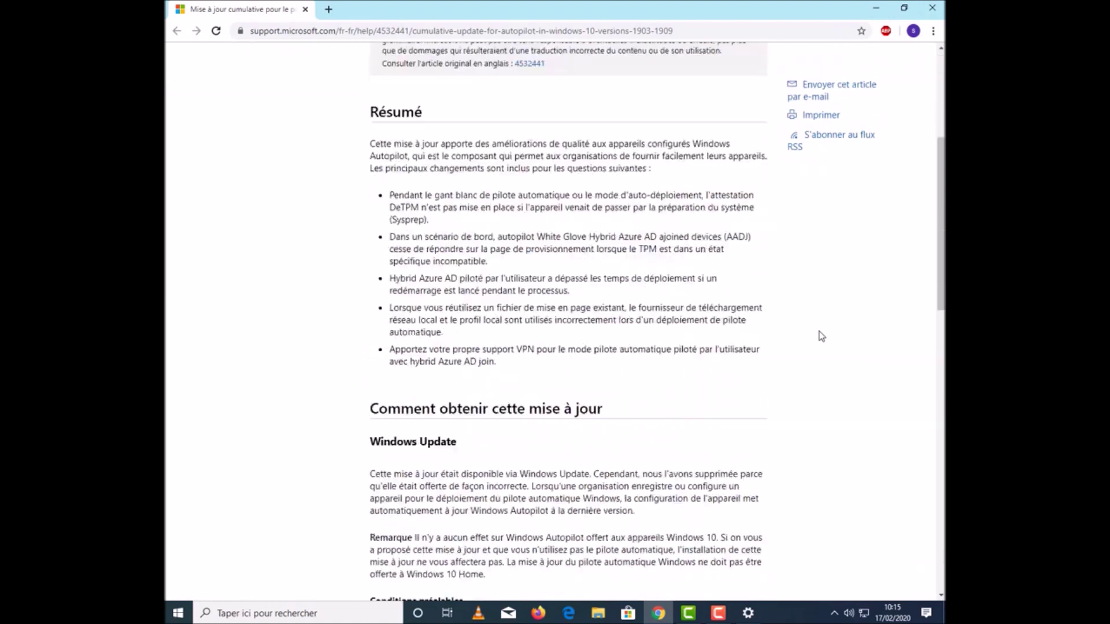
scroll(822, 336, down, 6)
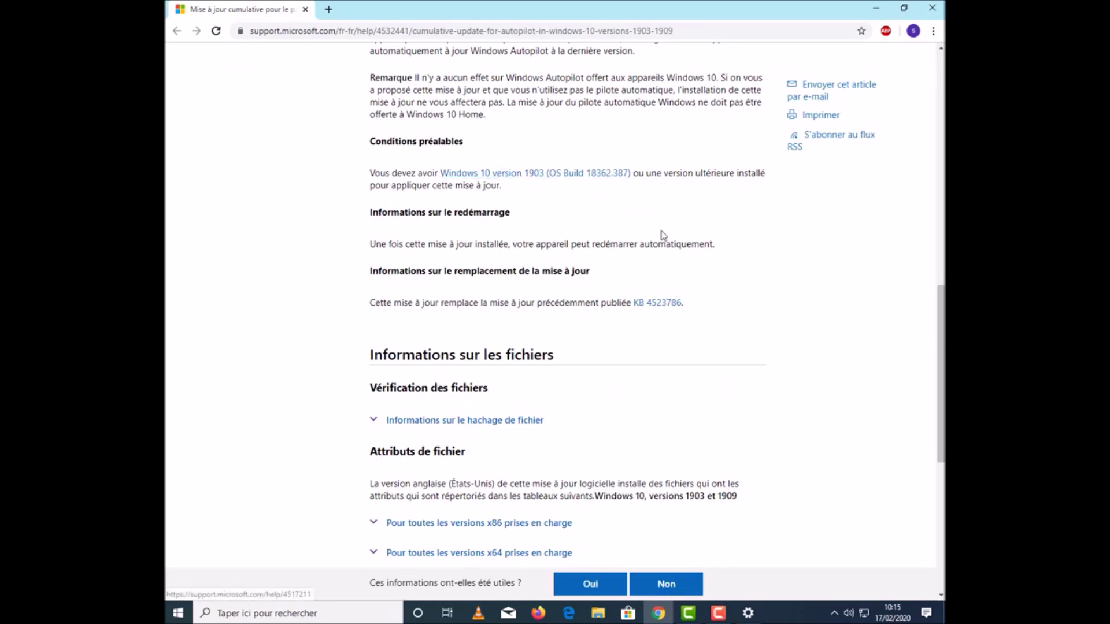
scroll(838, 301, down, 4)
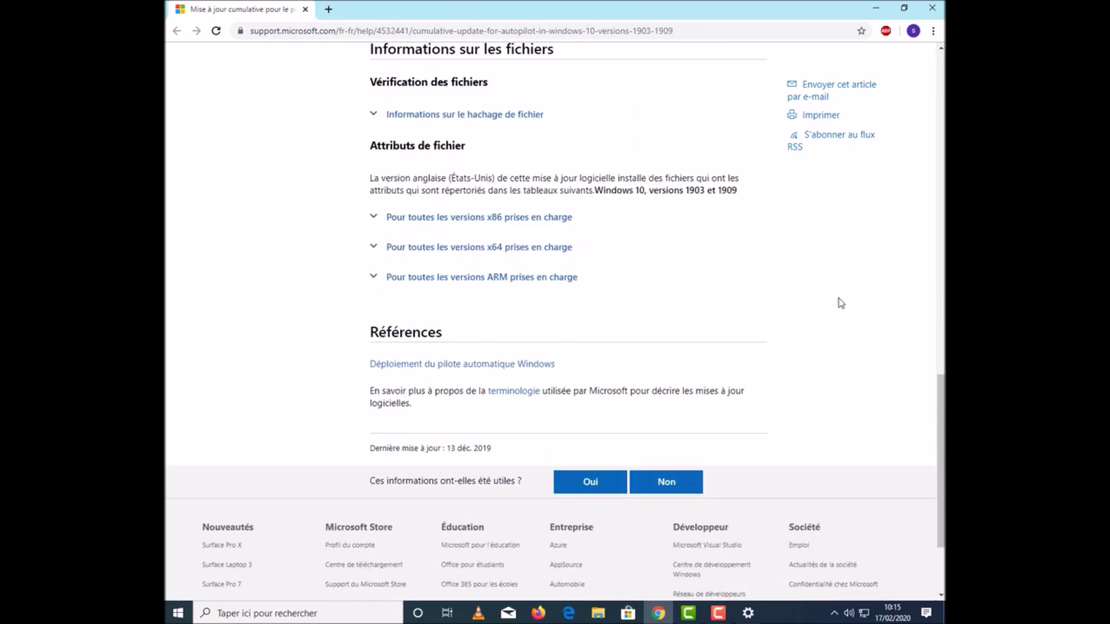
scroll(867, 283, up, 1)
click(932, 8)
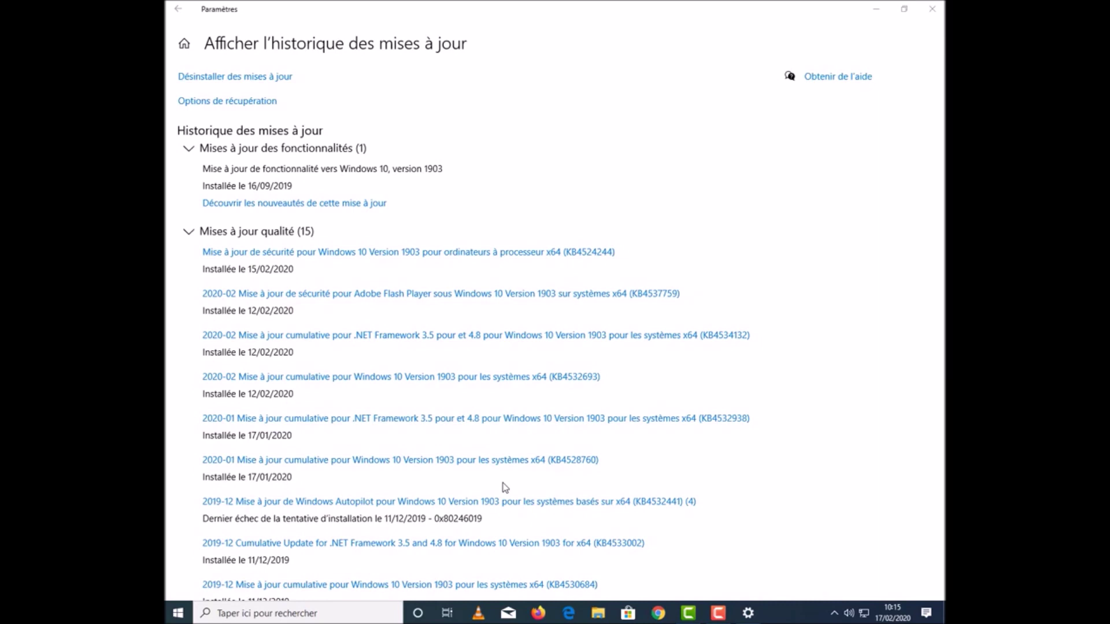
- View the list of uninstallable updates, select the first Microsoft Windows security update, and close the list without uninstalling anything
click(231, 77)
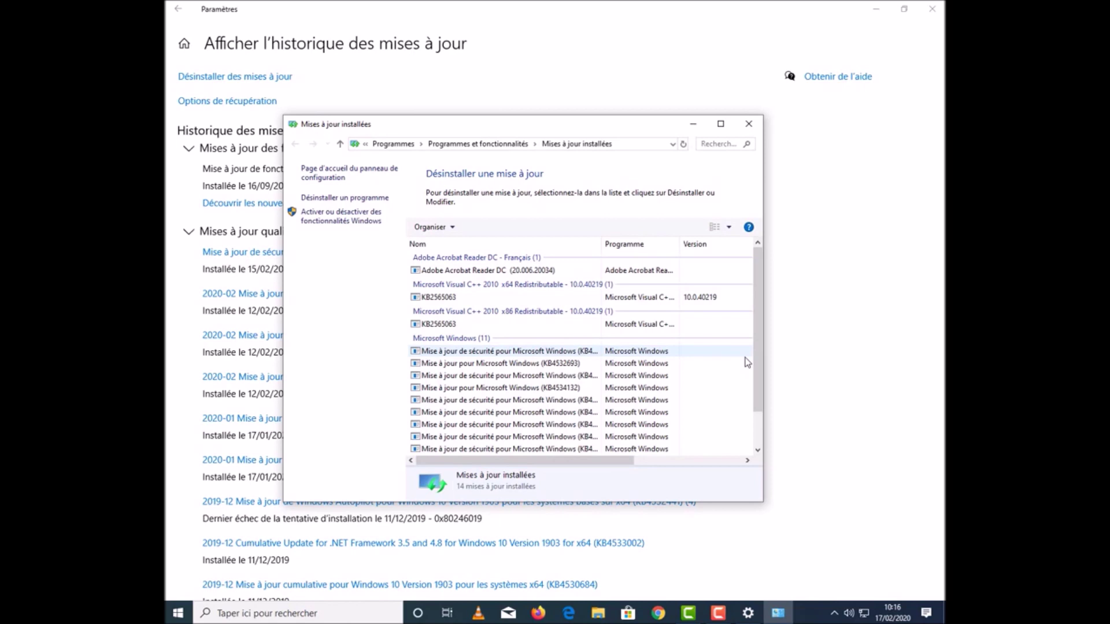
click(743, 352)
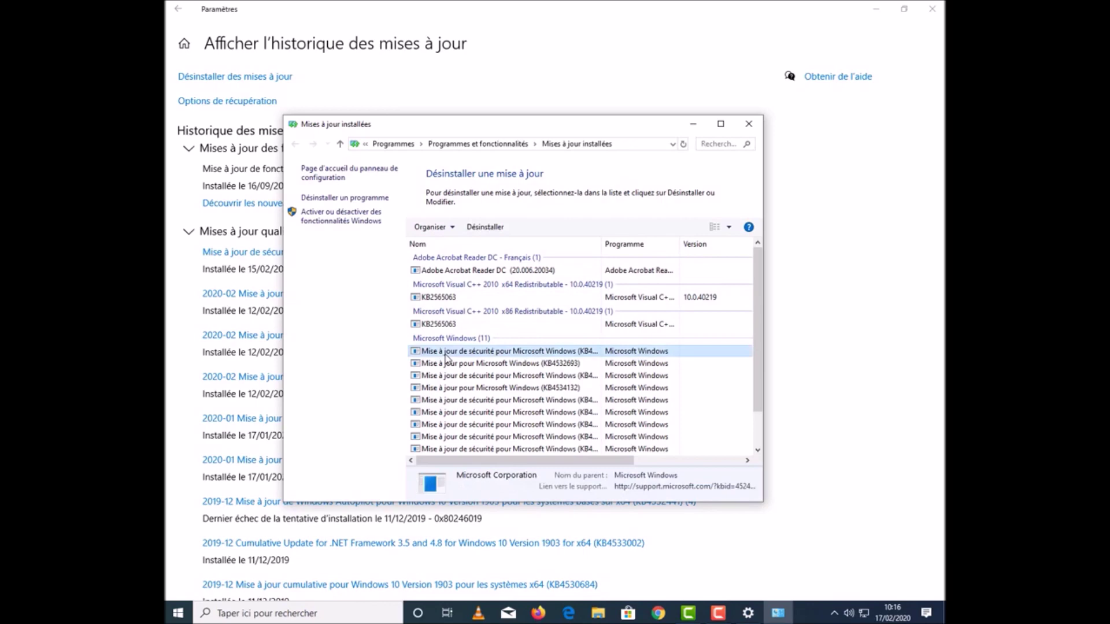
click(749, 124)
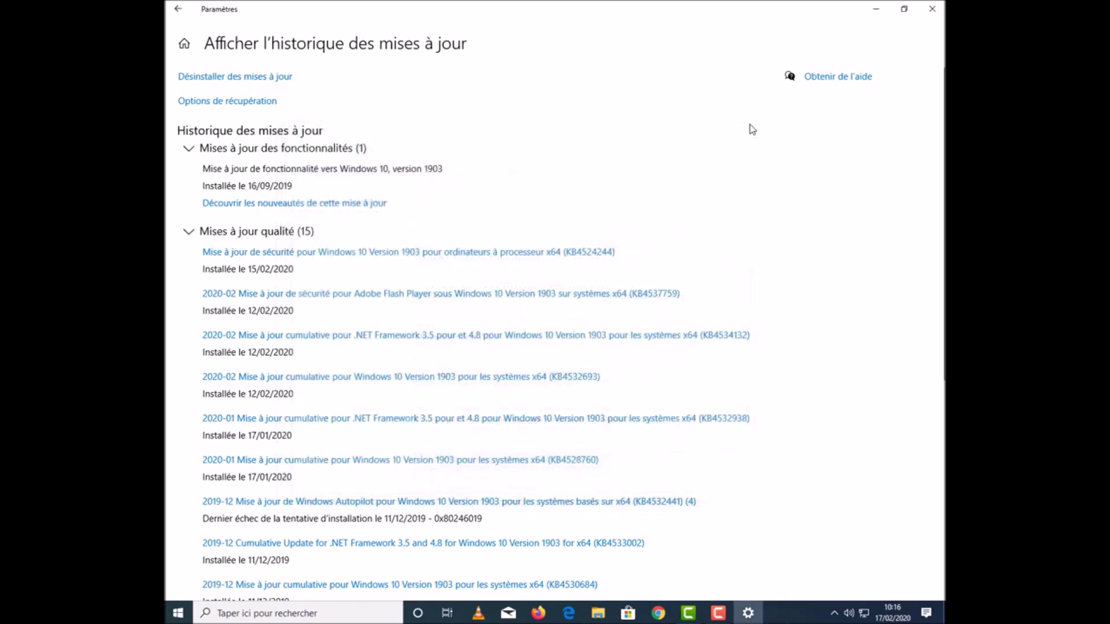
- Review Windows Update's Options avancées, toggling the restart notification on and back off, and close the settings
click(179, 10)
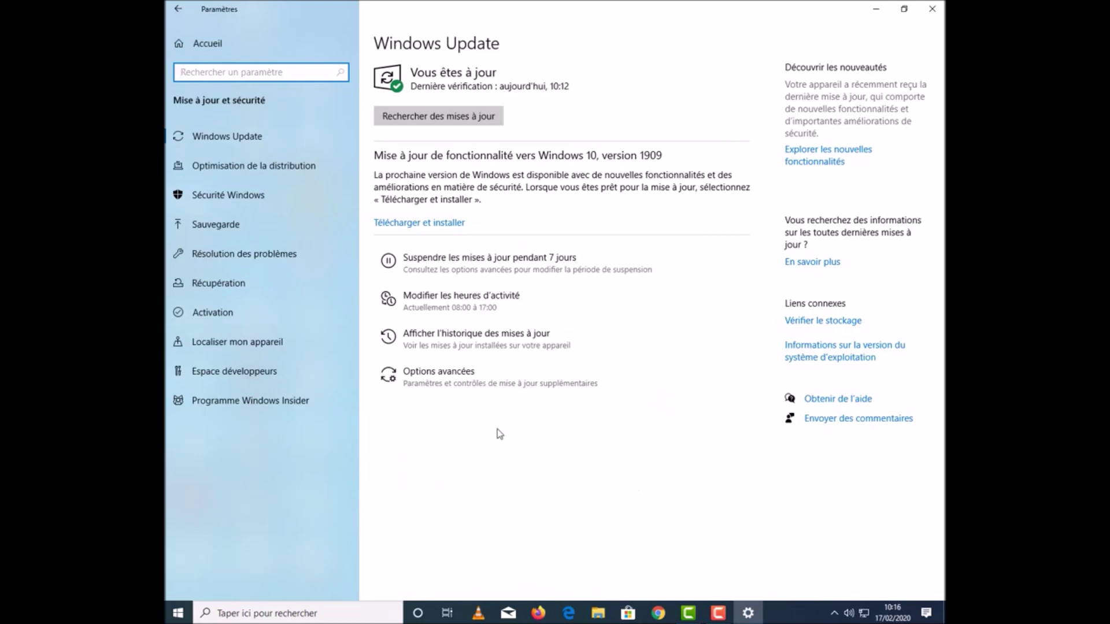
click(489, 395)
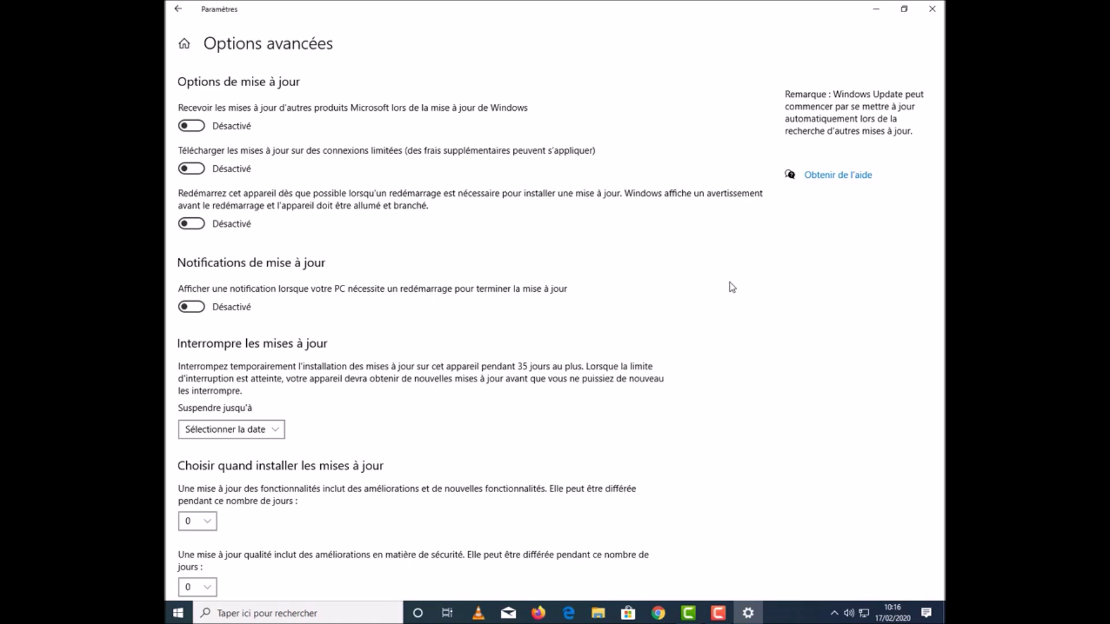
click(197, 311)
click(199, 309)
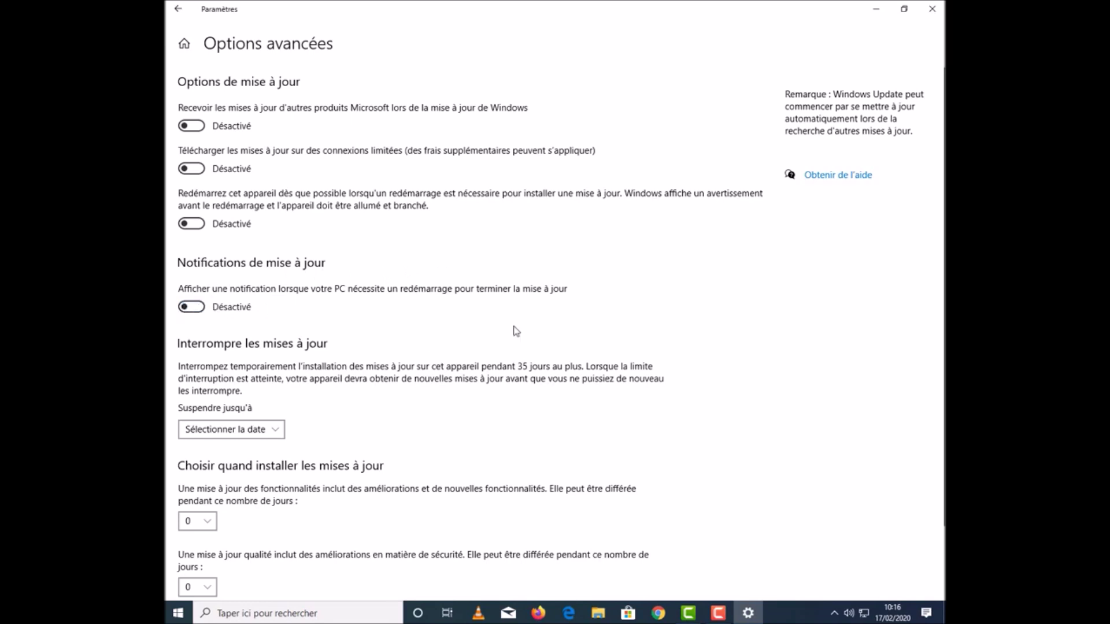
scroll(516, 331, down, 2)
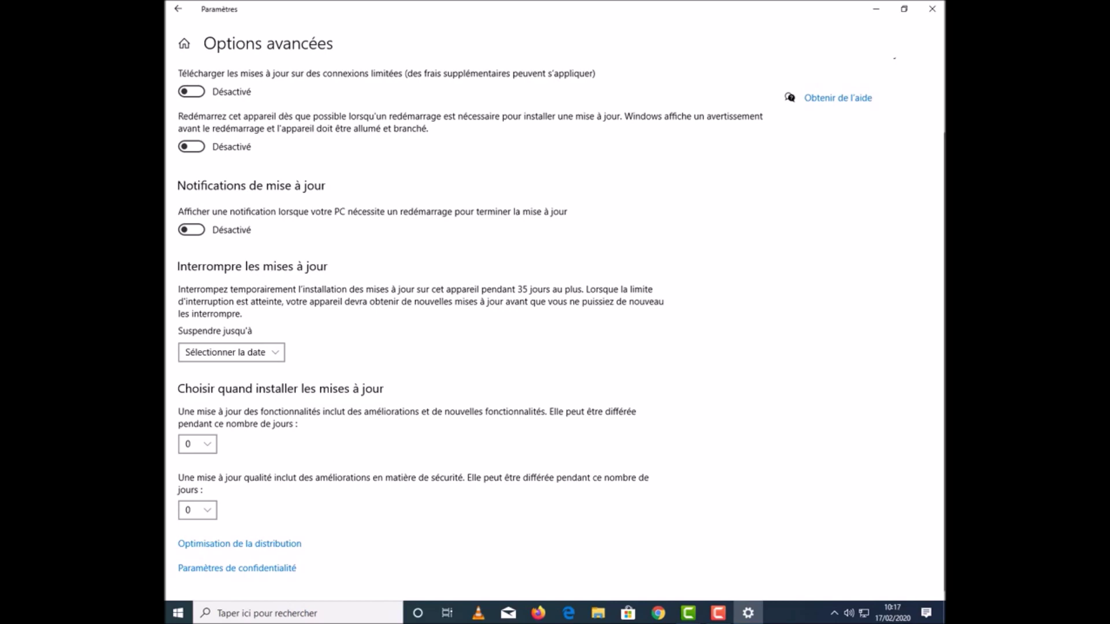
click(932, 8)
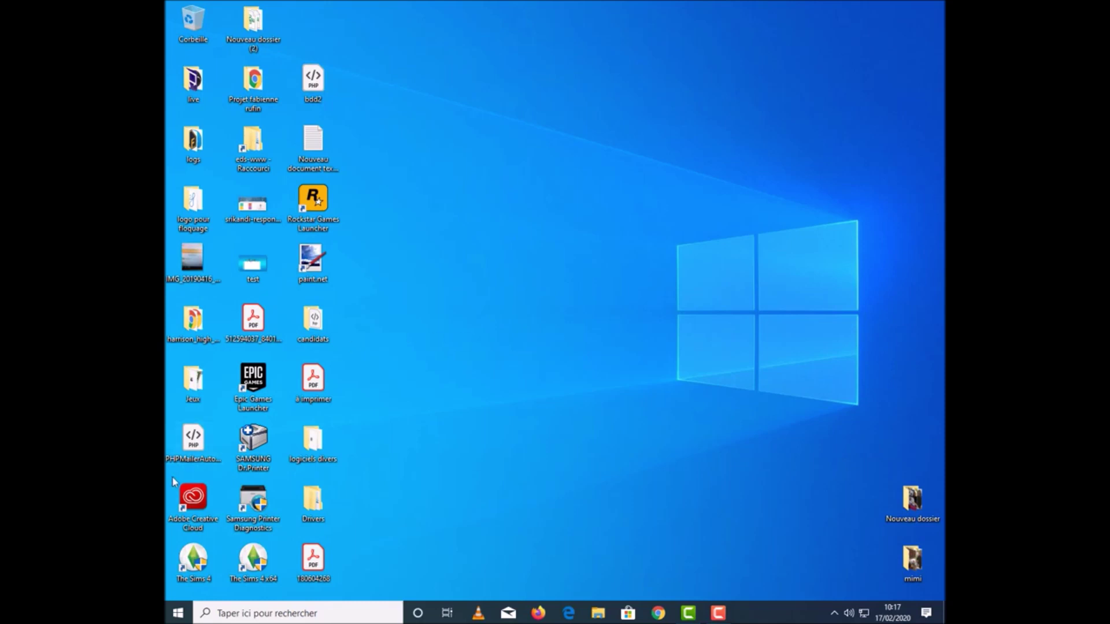
- Check the used and free space of Disque local (D:) in its properties from File Explorer, and close both windows
click(178, 613)
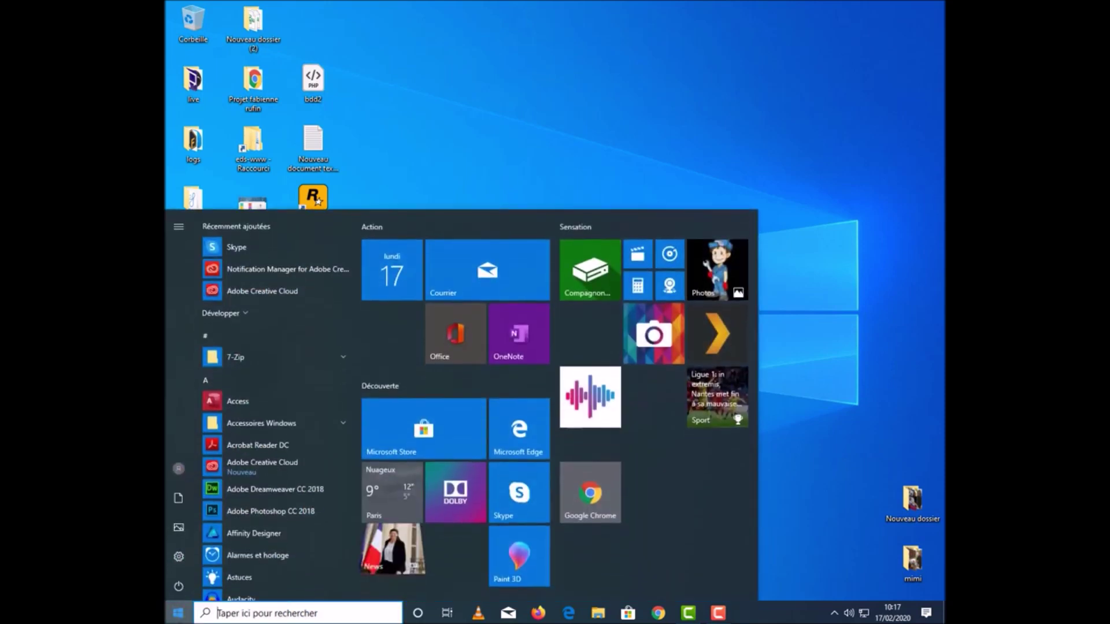
right_click(178, 613)
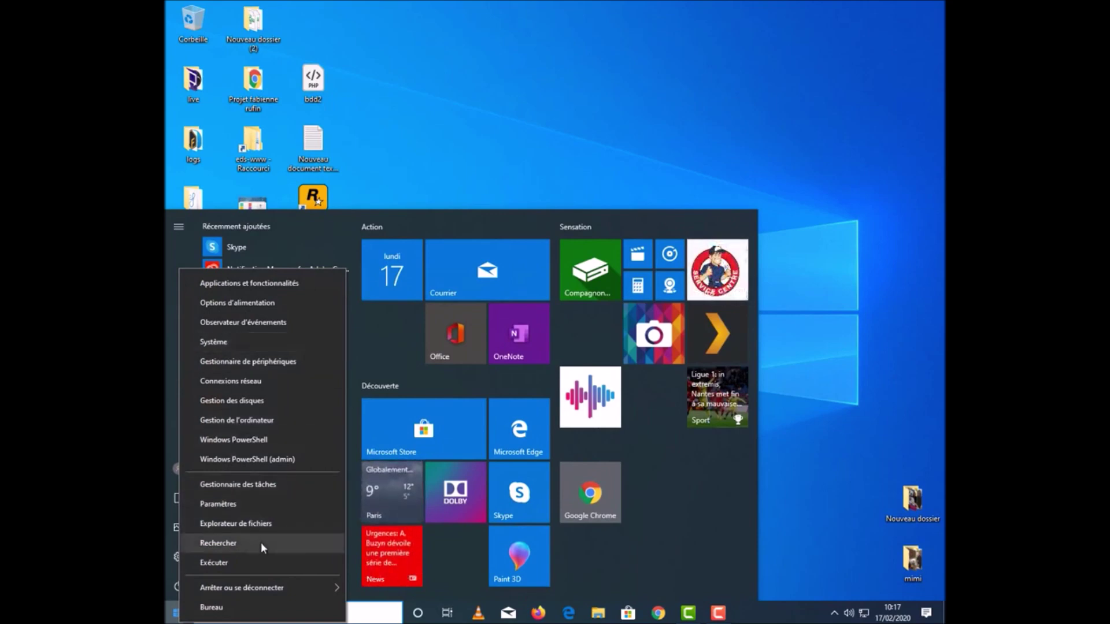
click(260, 524)
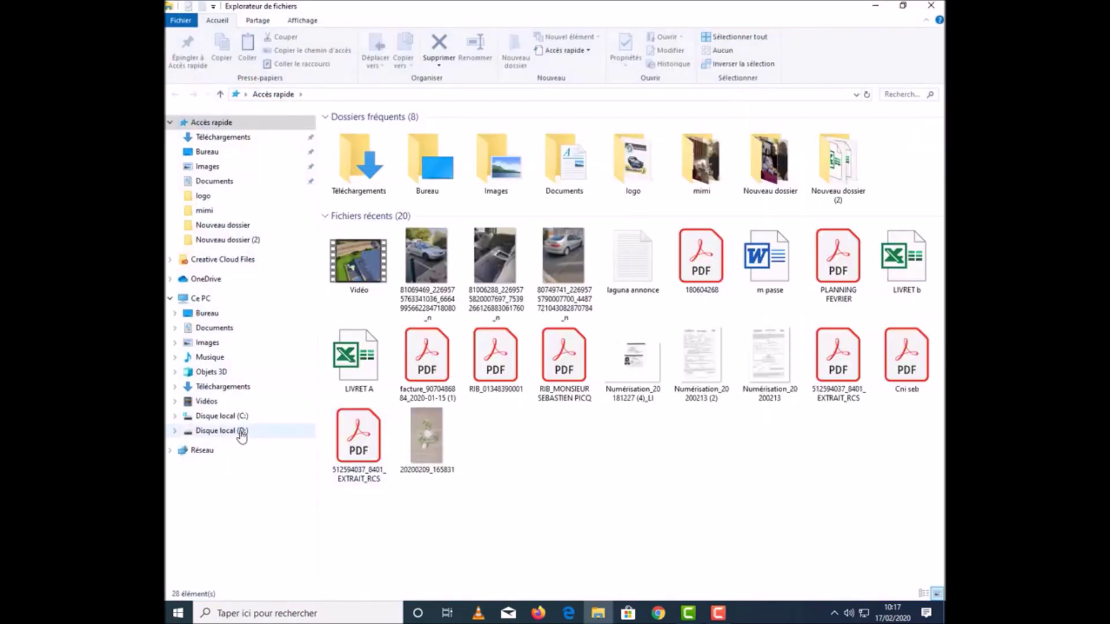
click(242, 436)
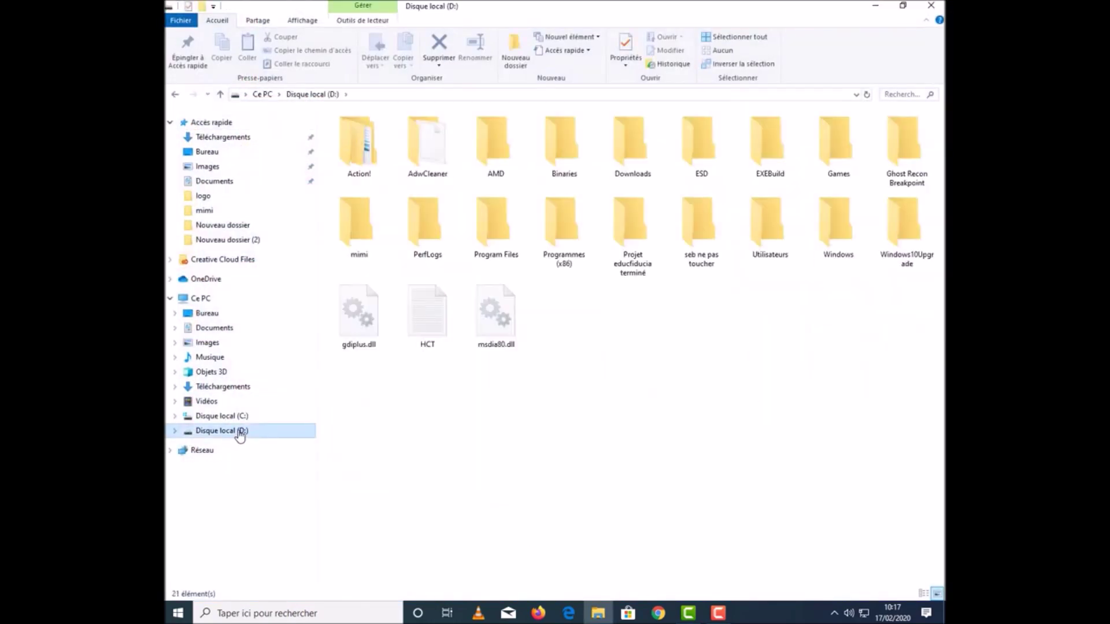
right_click(234, 438)
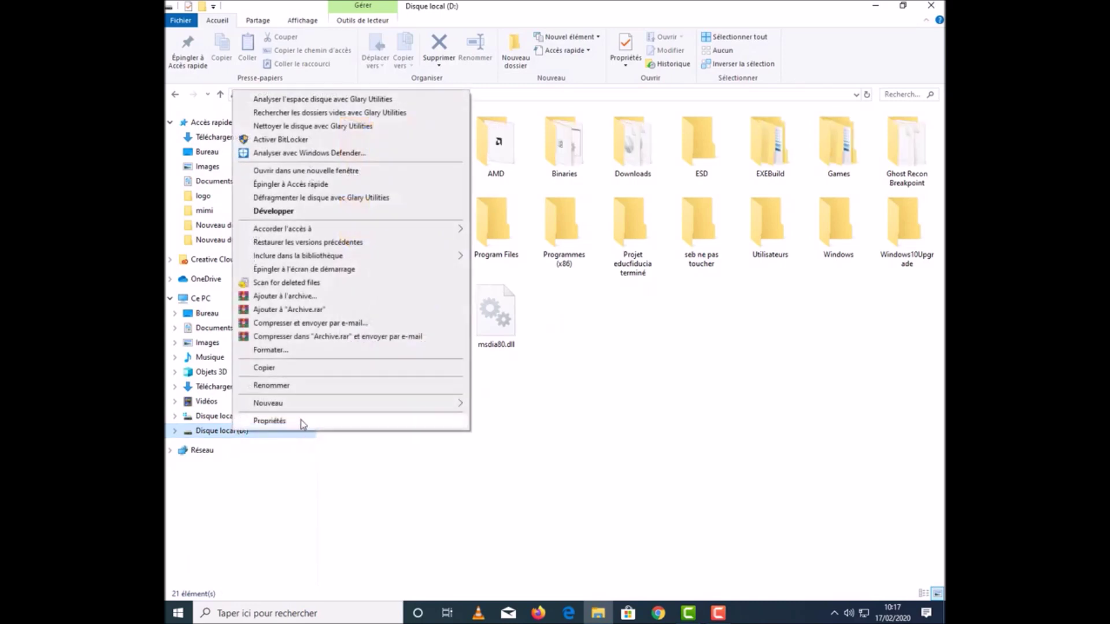
click(305, 421)
drag(486, 300, 564, 173)
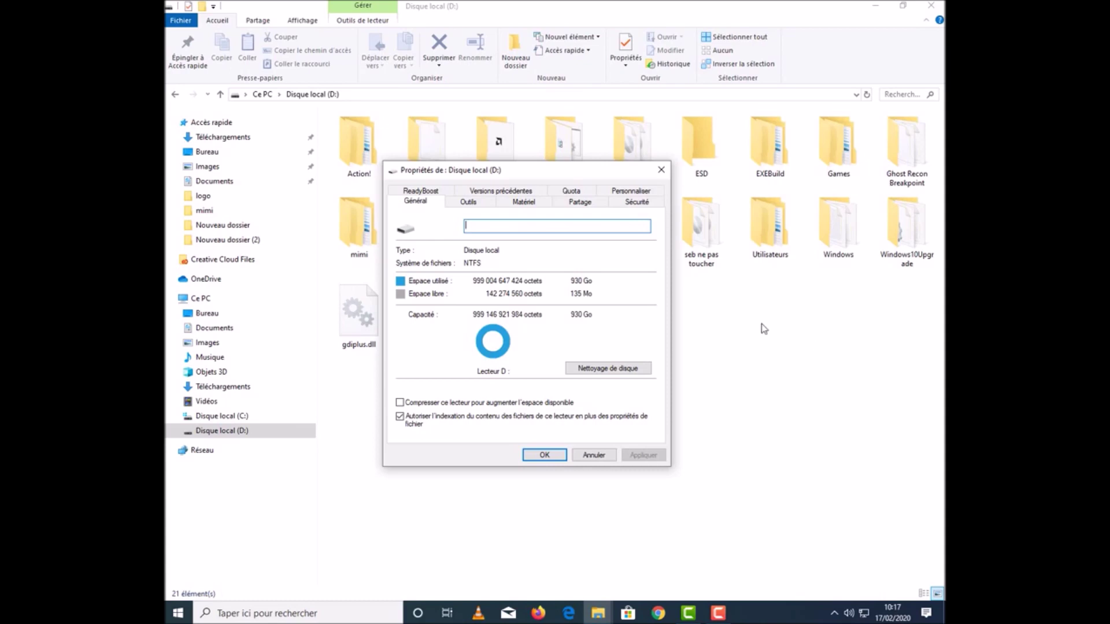
click(594, 455)
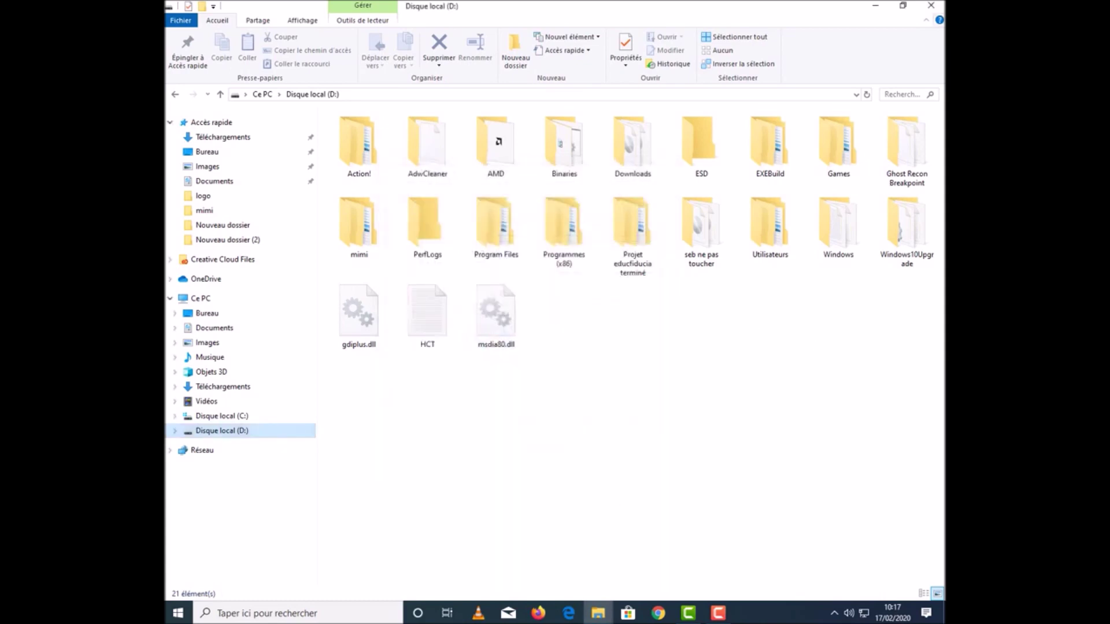
click(930, 6)
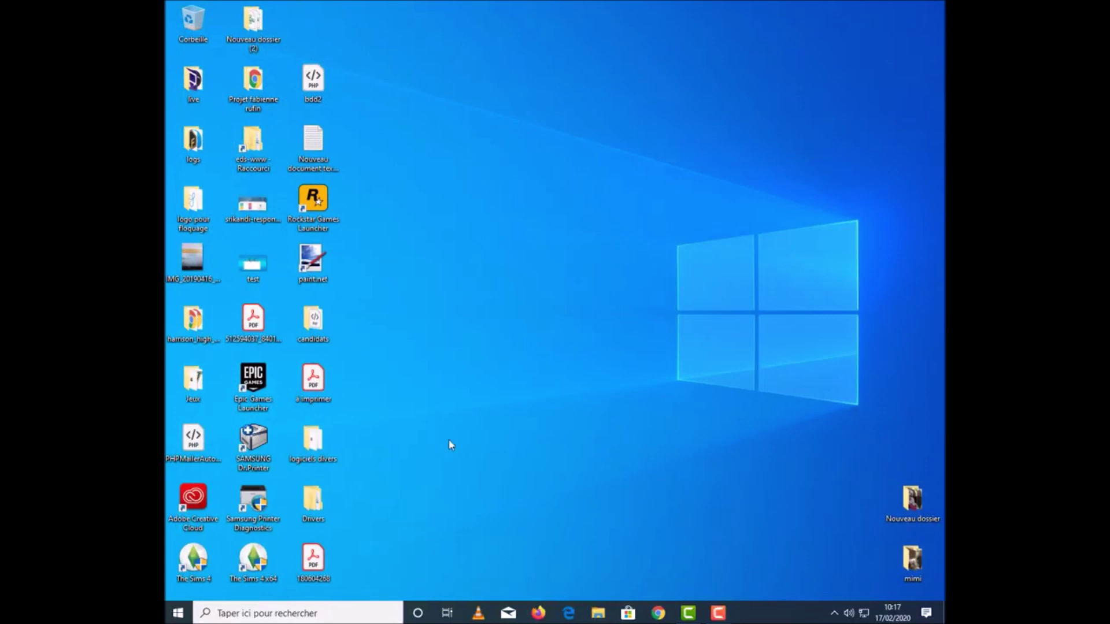